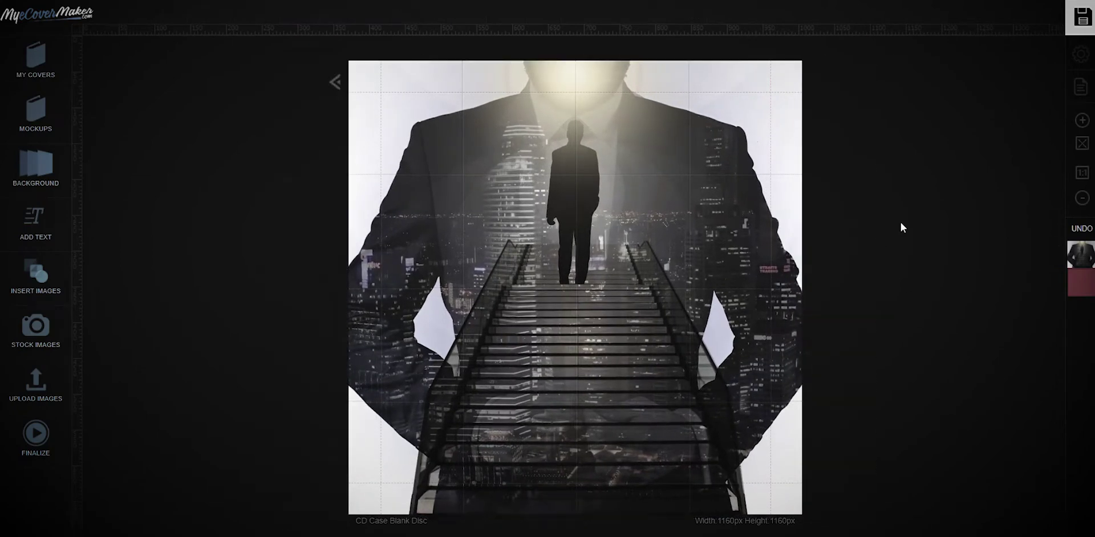
Blend the staircase photo with Hard Light, then add a Heading text to the cover.
{"action": "left_click", "coordinate": [844, 217]}
{"action": "left_click", "coordinate": [461, 11]}
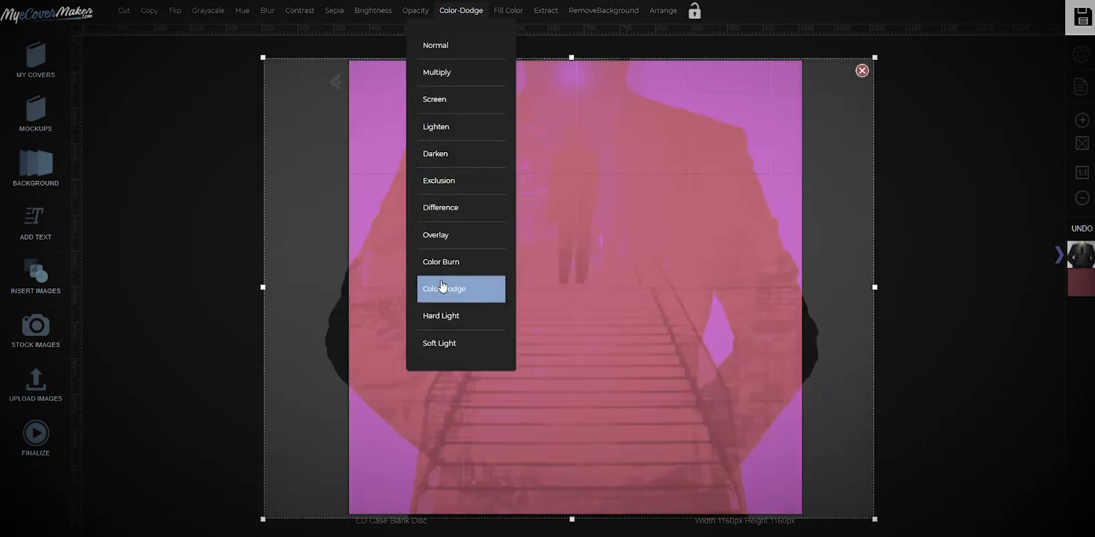
{"action": "left_click", "coordinate": [448, 315]}
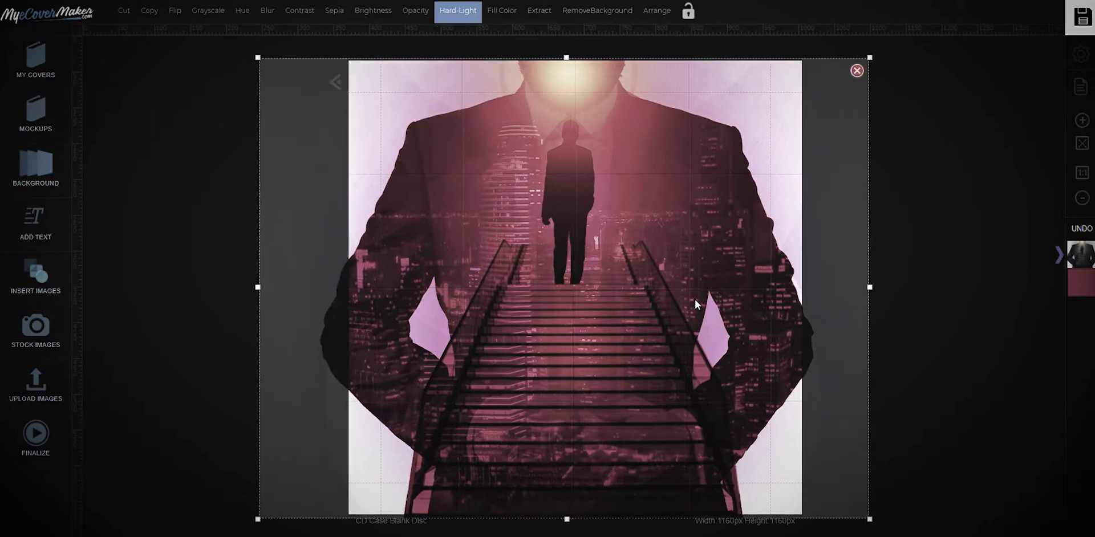
{"action": "left_click", "coordinate": [958, 244]}
{"action": "mouse_move", "coordinate": [35, 225]}
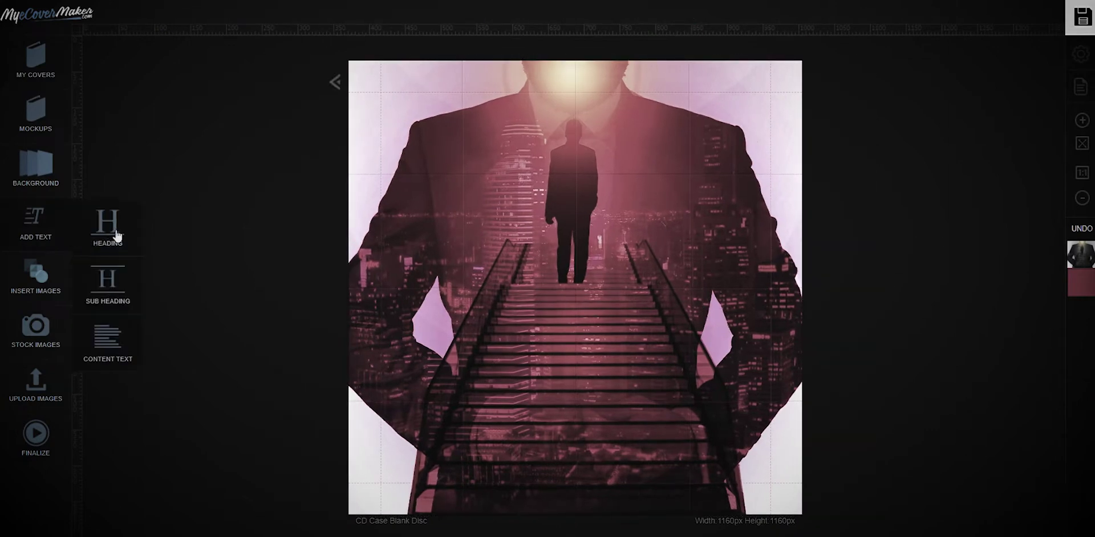
{"action": "left_click", "coordinate": [117, 236]}
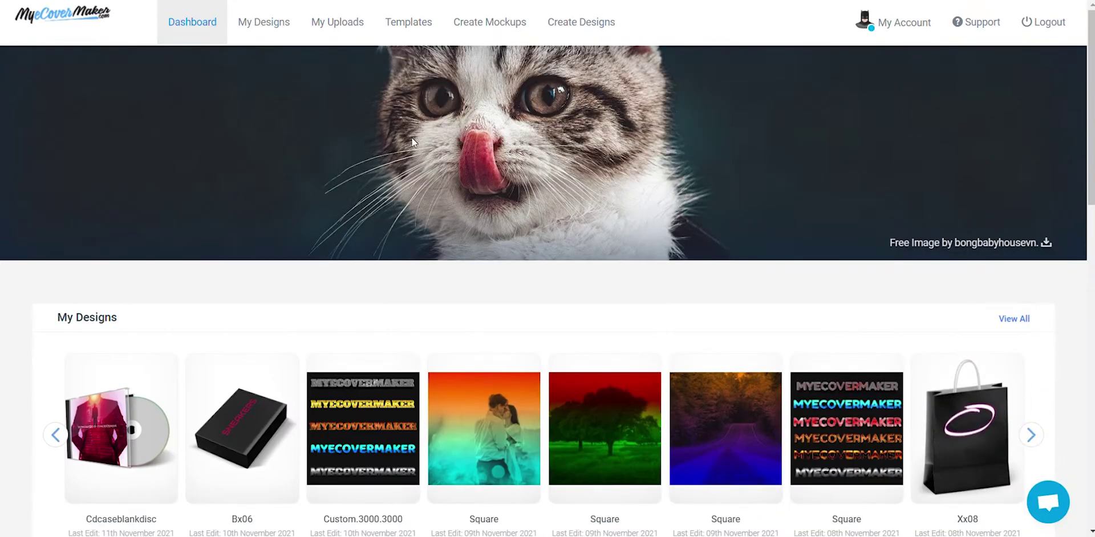
From Create Mockups, open the blank 1160 × 1160 px CD Case Blank Disc design.
{"action": "left_click", "coordinate": [503, 32]}
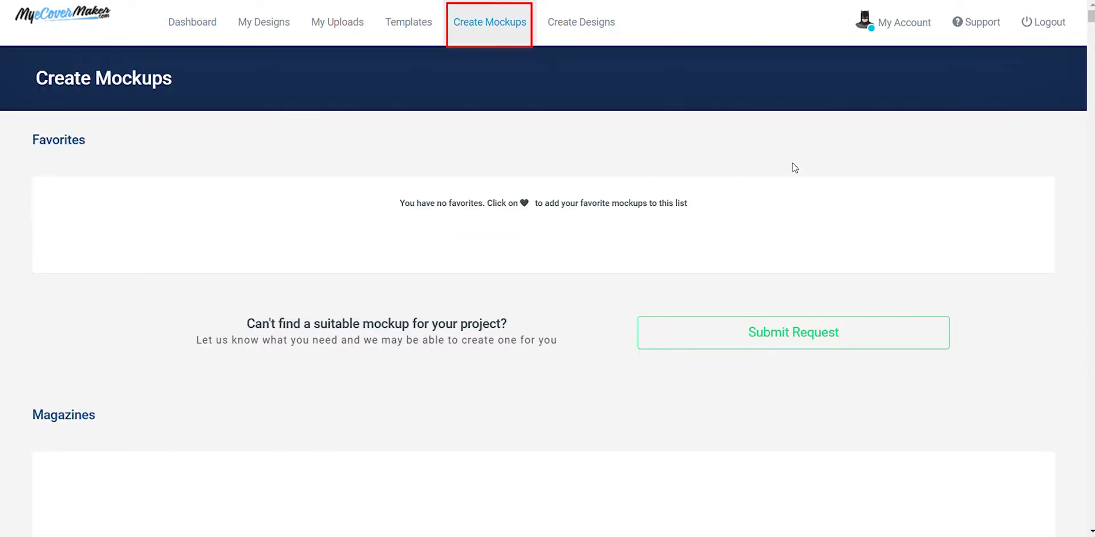
{"action": "scroll", "coordinate": [794, 167], "scroll_direction": "down", "scroll_amount": 5}
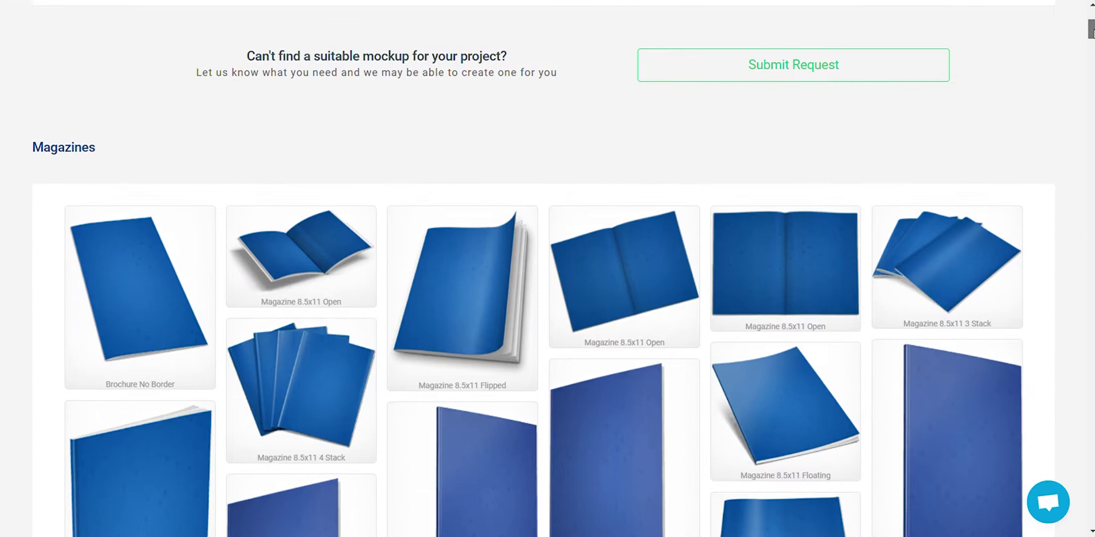
{"action": "mouse_move", "coordinate": [1091, 29]}
{"action": "left_mouse_down"}
{"action": "mouse_move", "coordinate": [1069, 382]}
{"action": "mouse_move", "coordinate": [1088, 507]}
{"action": "left_mouse_up"}
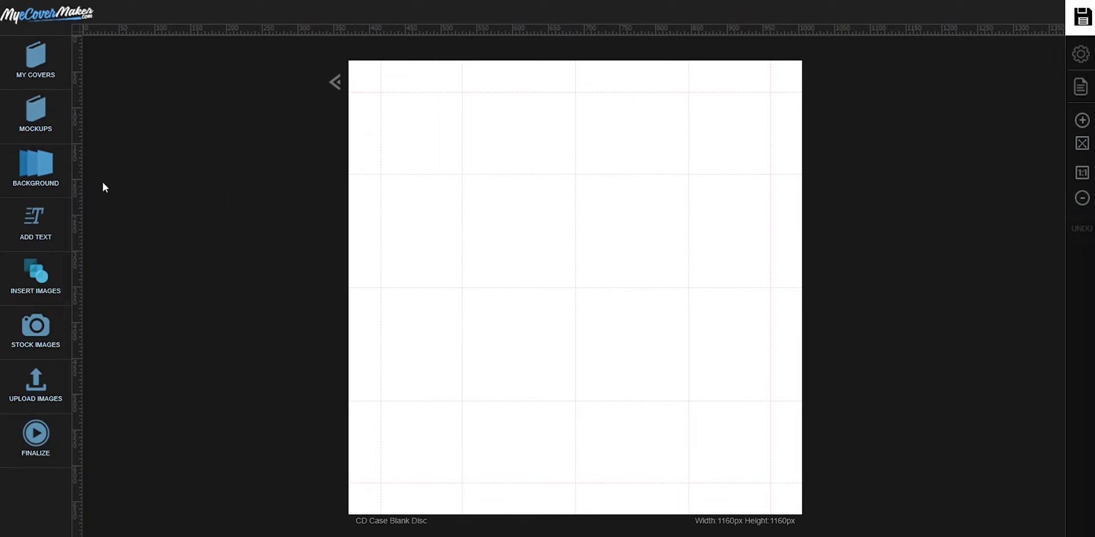
Fill the CD cover with the solid crimson swatch from the Background panel.
{"action": "left_click", "coordinate": [42, 188]}
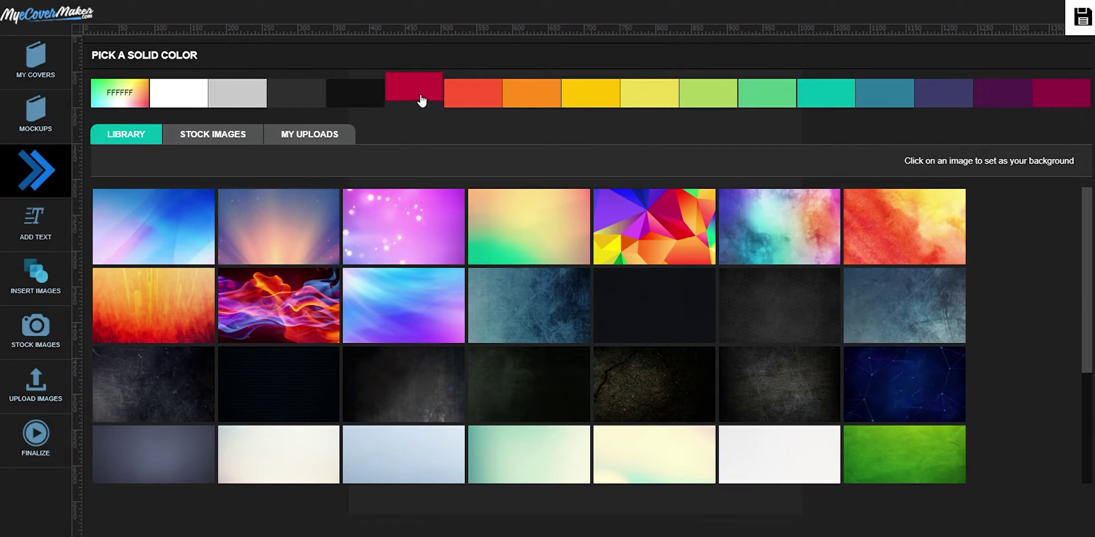
{"action": "left_click", "coordinate": [421, 100]}
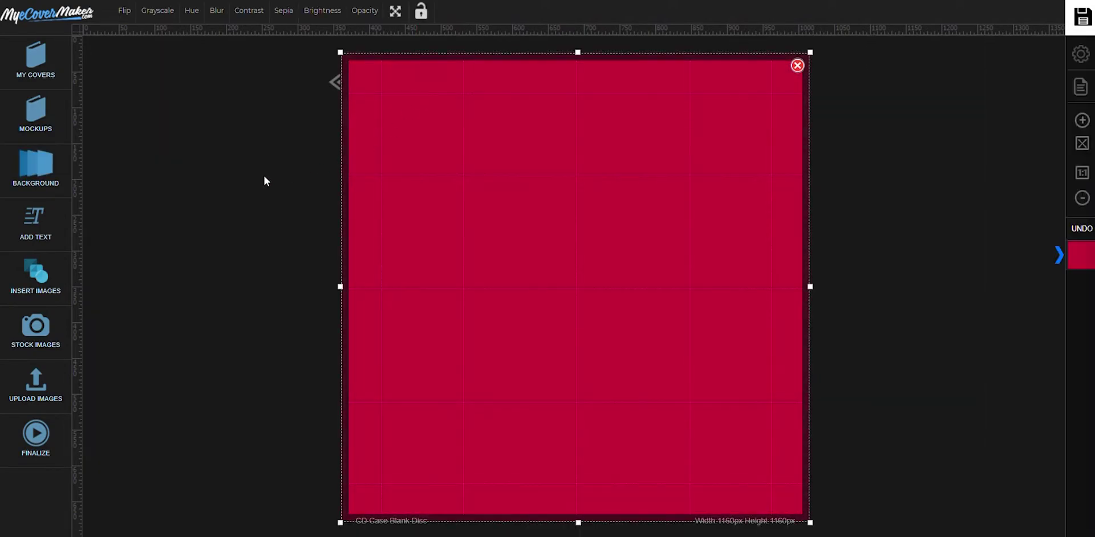
Browse Pixabay People stock images down to the businessman-on-staircase photo.
{"action": "left_click", "coordinate": [224, 234]}
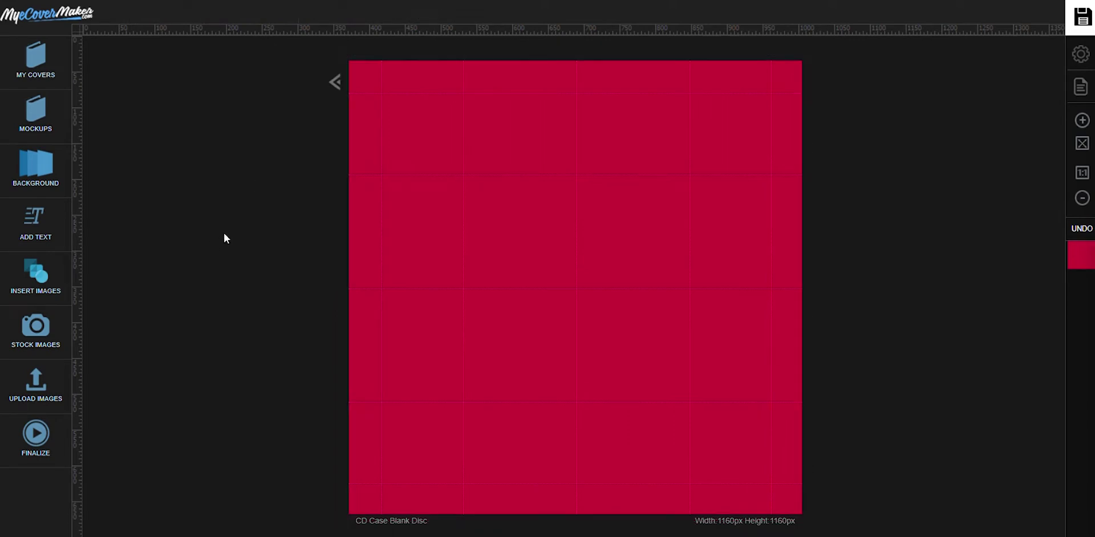
{"action": "left_click", "coordinate": [39, 405]}
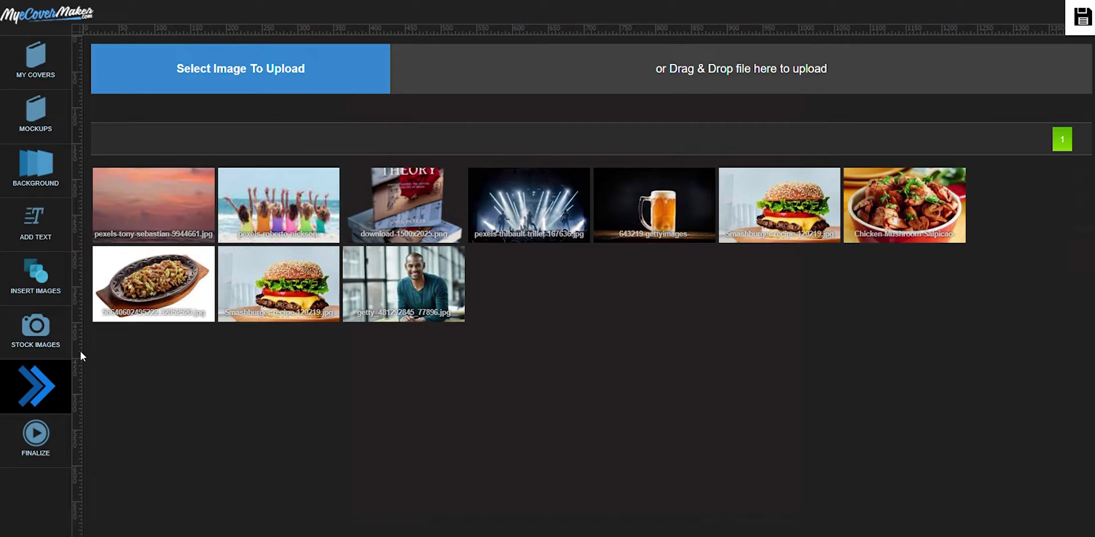
{"action": "left_click", "coordinate": [39, 342]}
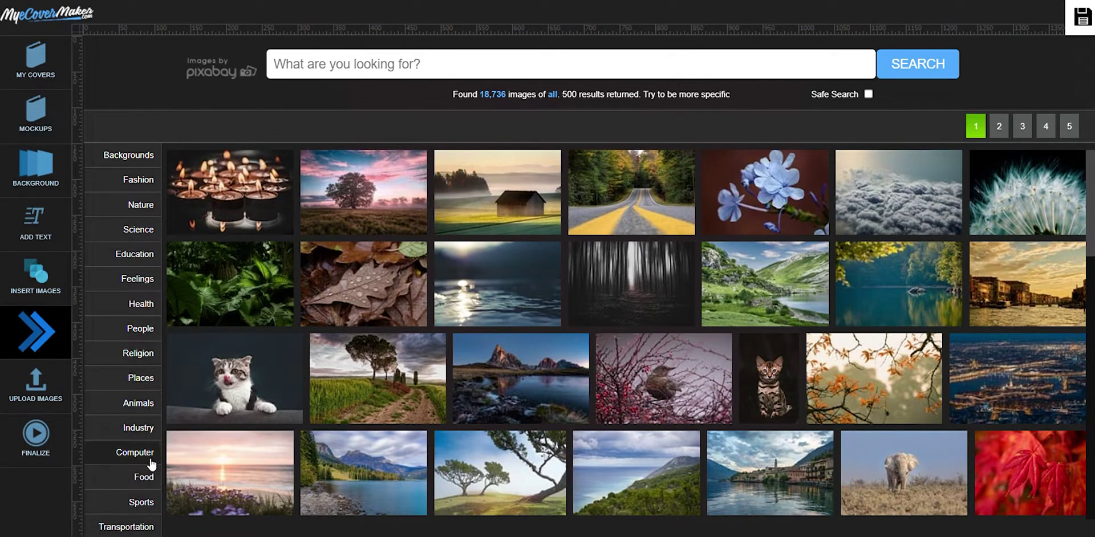
{"action": "left_click", "coordinate": [142, 329]}
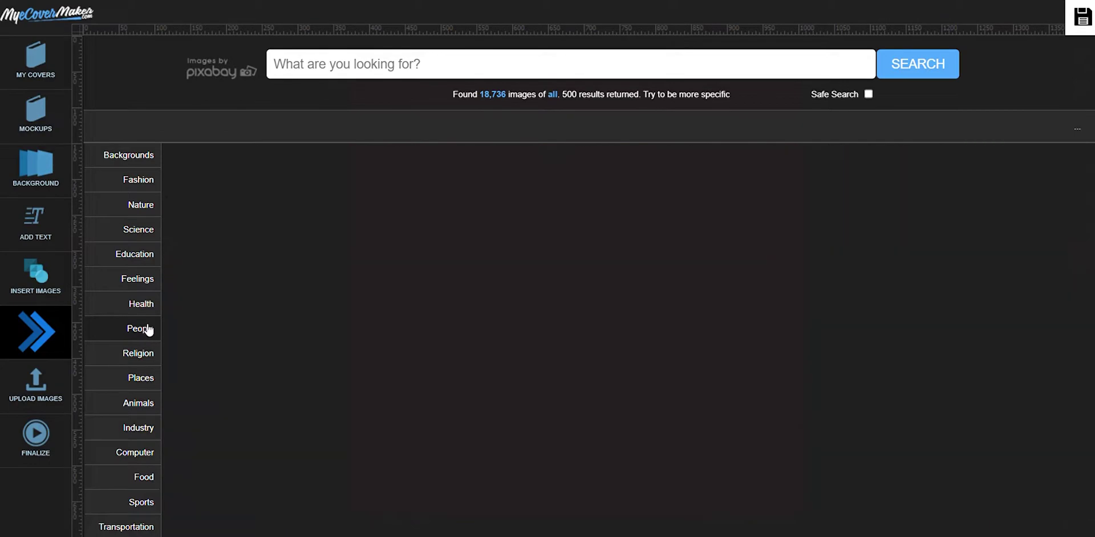
{"action": "scroll", "coordinate": [763, 266], "scroll_direction": "down", "scroll_amount": 3}
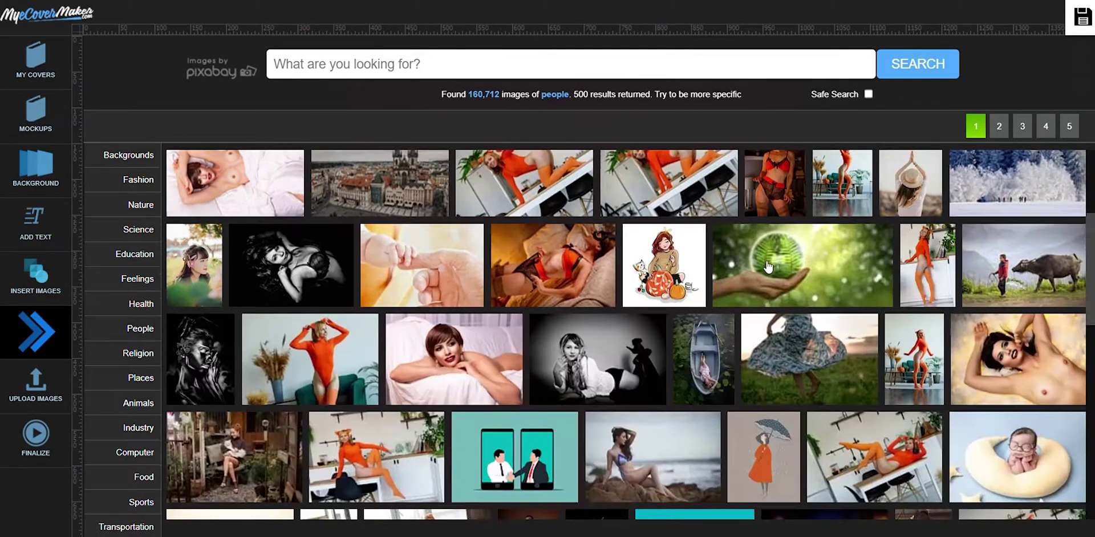
{"action": "scroll", "coordinate": [763, 265], "scroll_direction": "down", "scroll_amount": 3}
{"action": "scroll", "coordinate": [763, 266], "scroll_direction": "down", "scroll_amount": 3}
{"action": "scroll", "coordinate": [764, 265], "scroll_direction": "down", "scroll_amount": 3}
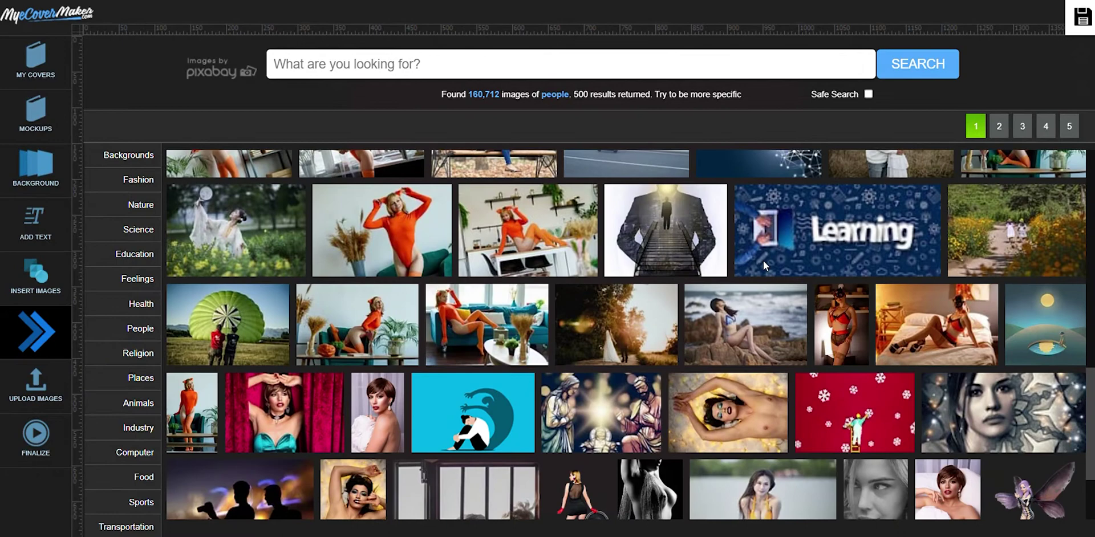
Insert the businessman staircase stock photo and drag its corners past the cover edges.
{"action": "left_click", "coordinate": [673, 241]}
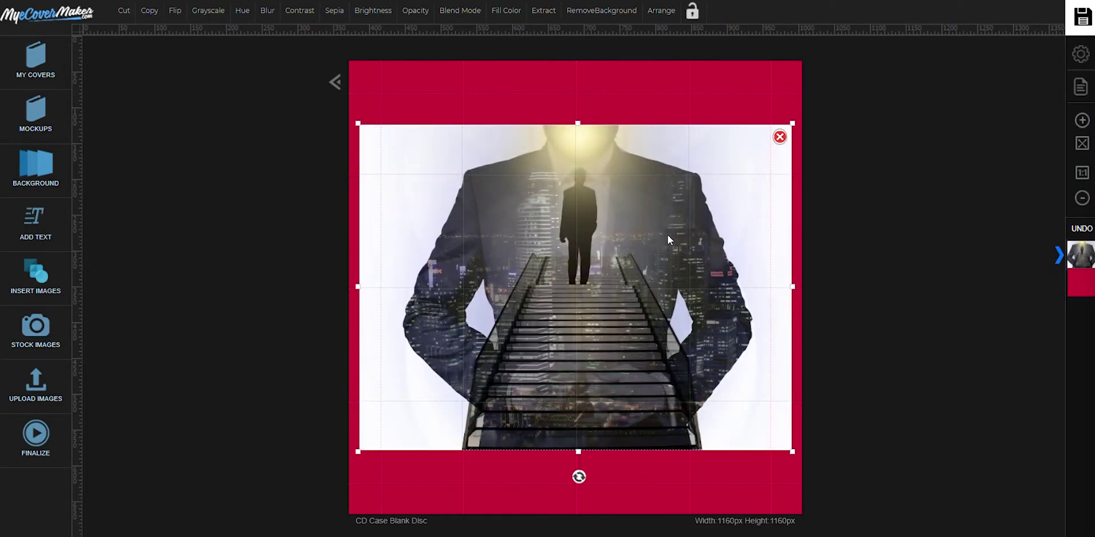
{"action": "left_click", "coordinate": [856, 240]}
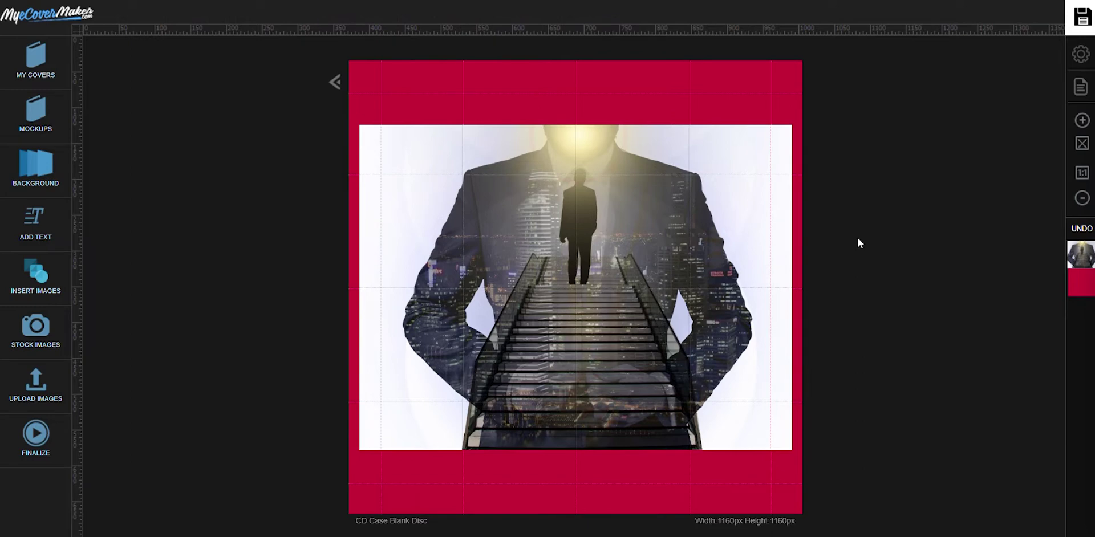
{"action": "left_click", "coordinate": [678, 196]}
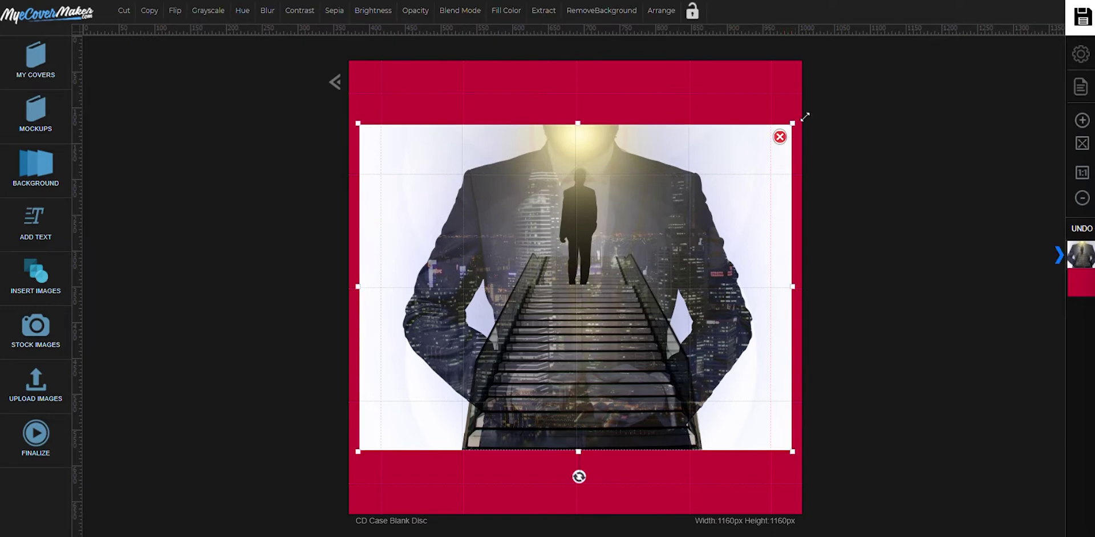
{"action": "left_click_drag", "start_coordinate": [805, 117], "coordinate": [837, 88]}
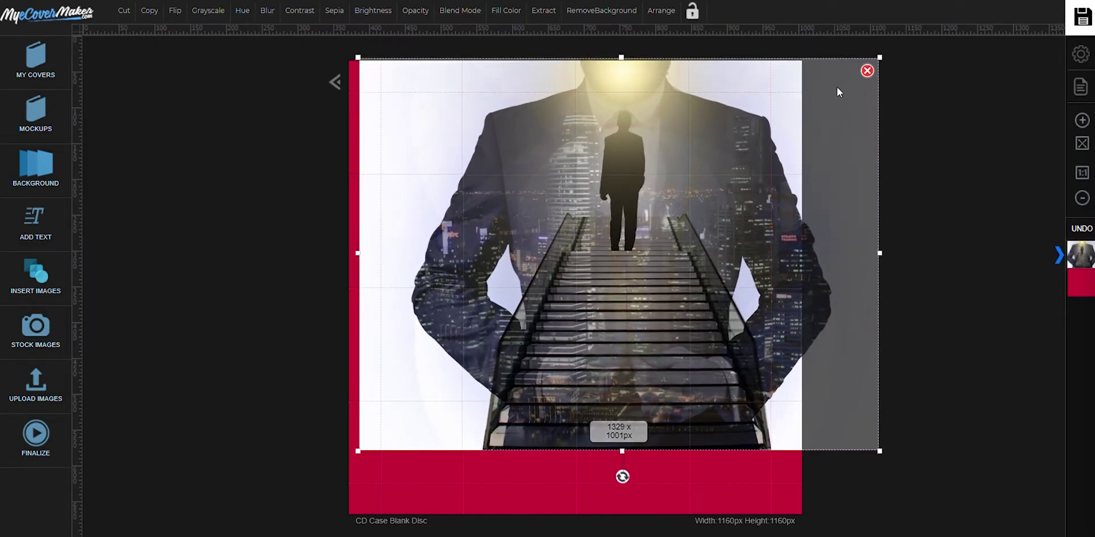
{"action": "left_click_drag", "start_coordinate": [358, 451], "coordinate": [299, 521]}
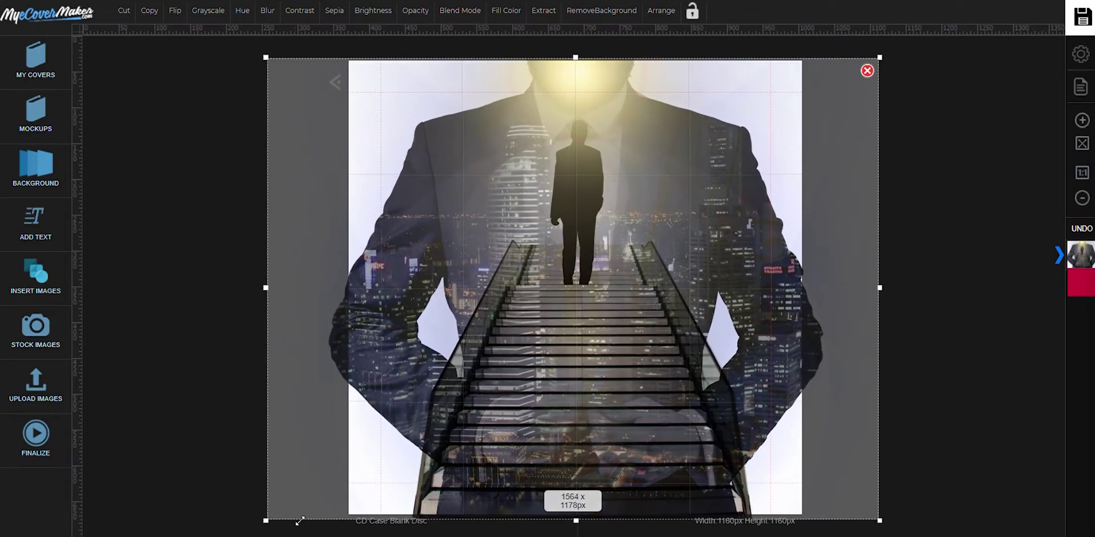
{"action": "left_click", "coordinate": [901, 227]}
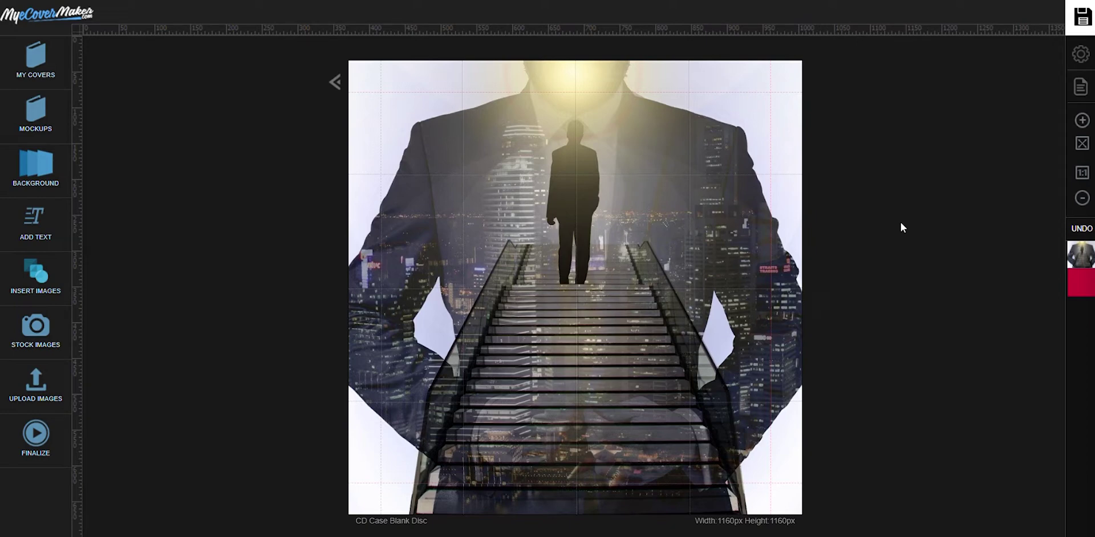
{"action": "left_click", "coordinate": [605, 235]}
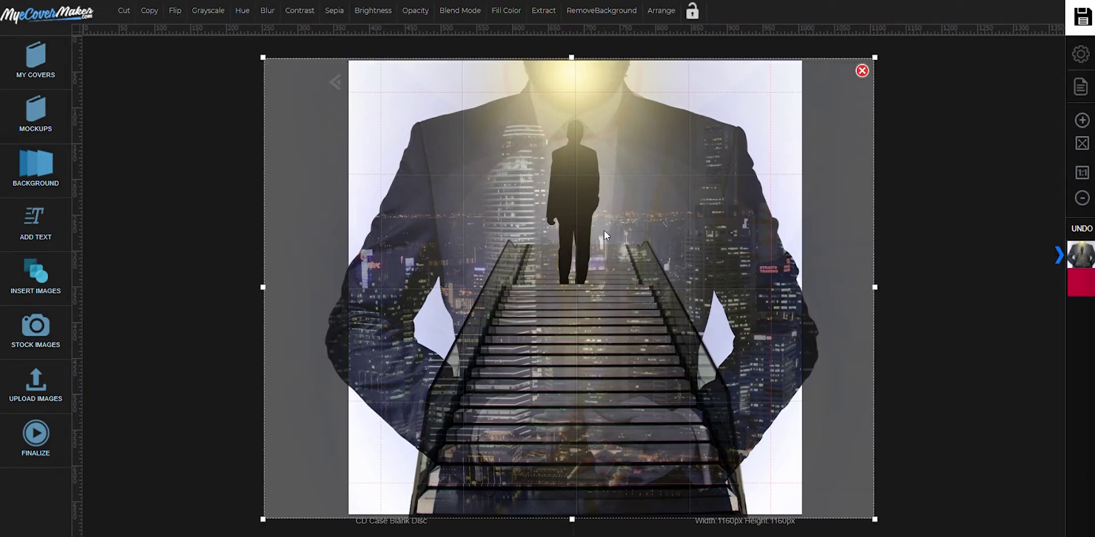
Preview the photo in each blend mode, from Multiply through Soft Light.
{"action": "left_click", "coordinate": [462, 12]}
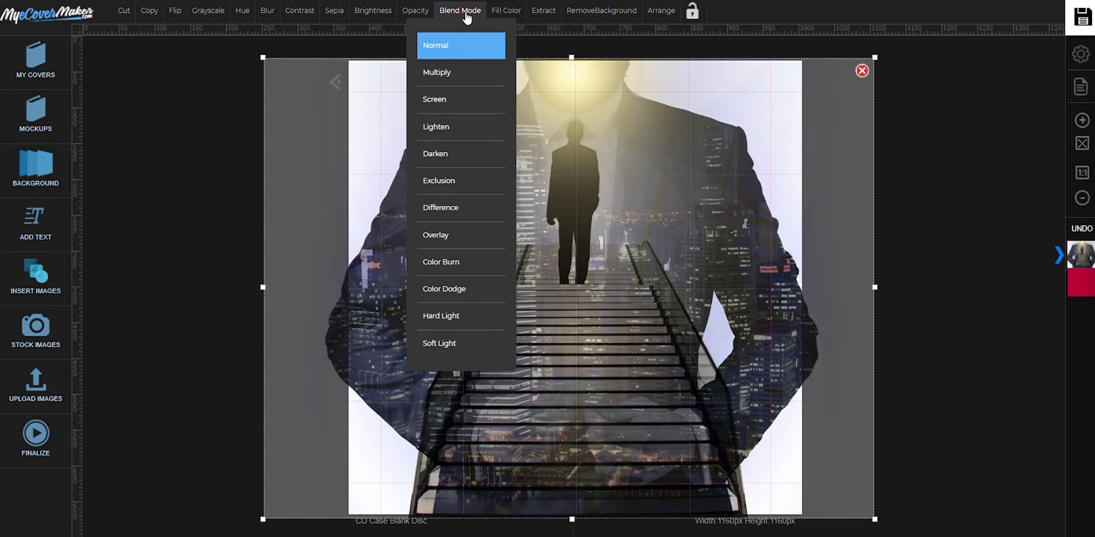
{"action": "left_click", "coordinate": [452, 69]}
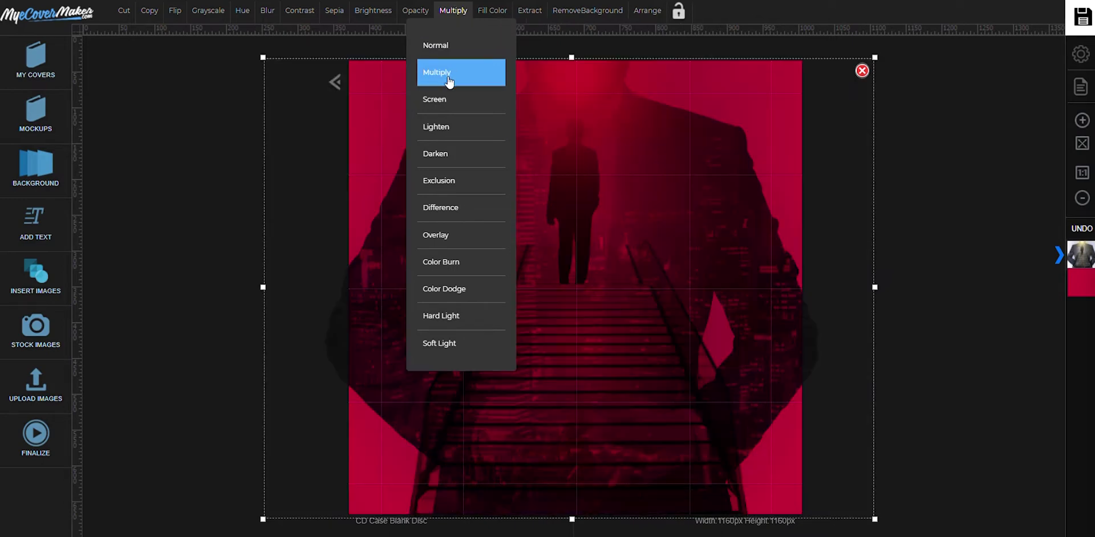
{"action": "left_click", "coordinate": [446, 100]}
{"action": "left_click", "coordinate": [439, 128]}
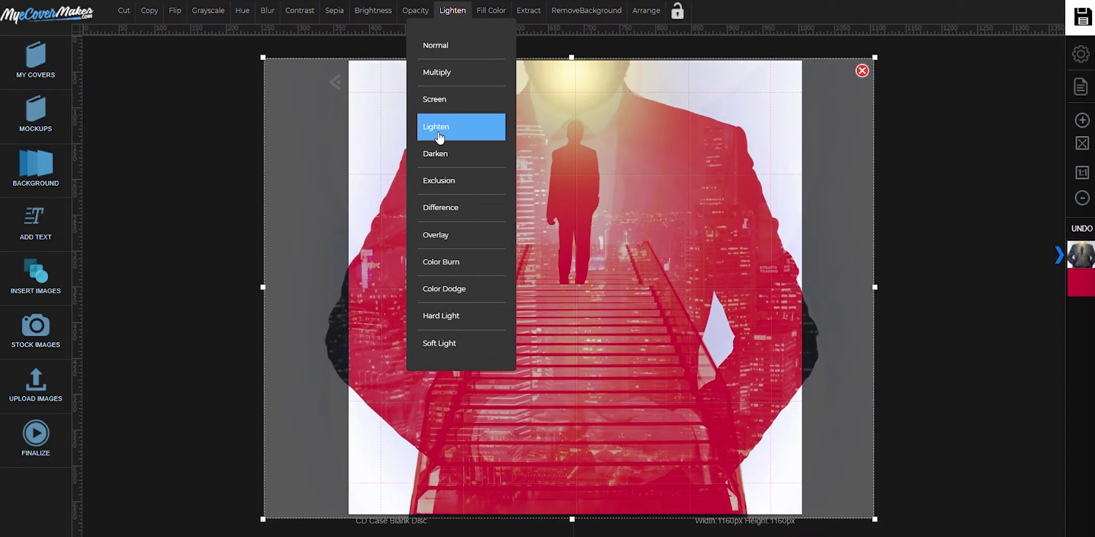
{"action": "left_click", "coordinate": [439, 152]}
{"action": "left_click", "coordinate": [440, 175]}
{"action": "left_click", "coordinate": [440, 206]}
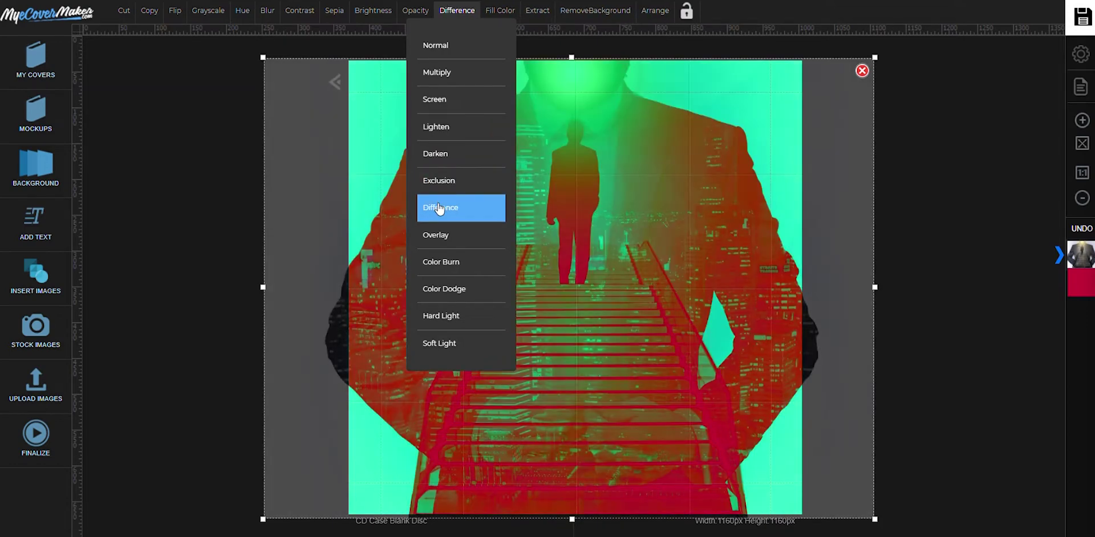
{"action": "left_click", "coordinate": [439, 233]}
{"action": "left_click", "coordinate": [440, 261]}
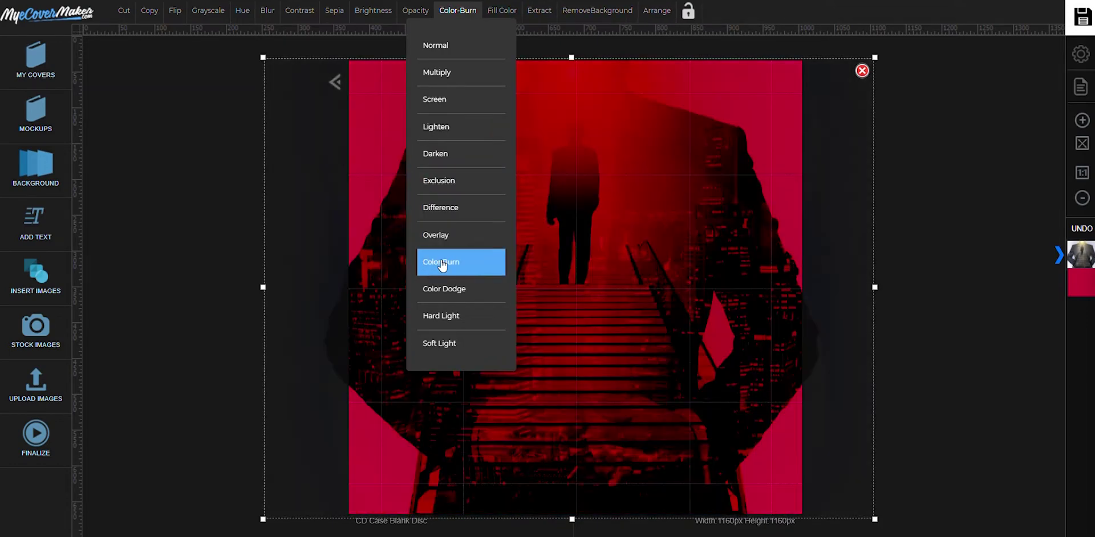
{"action": "left_click", "coordinate": [441, 288]}
{"action": "left_click", "coordinate": [443, 313]}
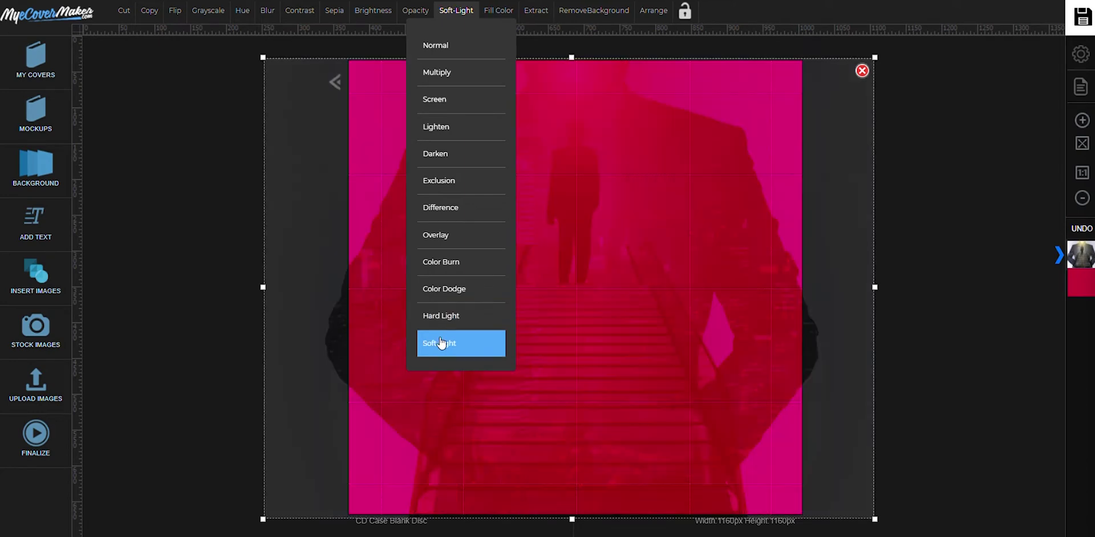
{"action": "left_click", "coordinate": [440, 344]}
Apply Hard Light blending to the photo and deselect it to view the pink double exposure.
{"action": "left_click", "coordinate": [452, 318]}
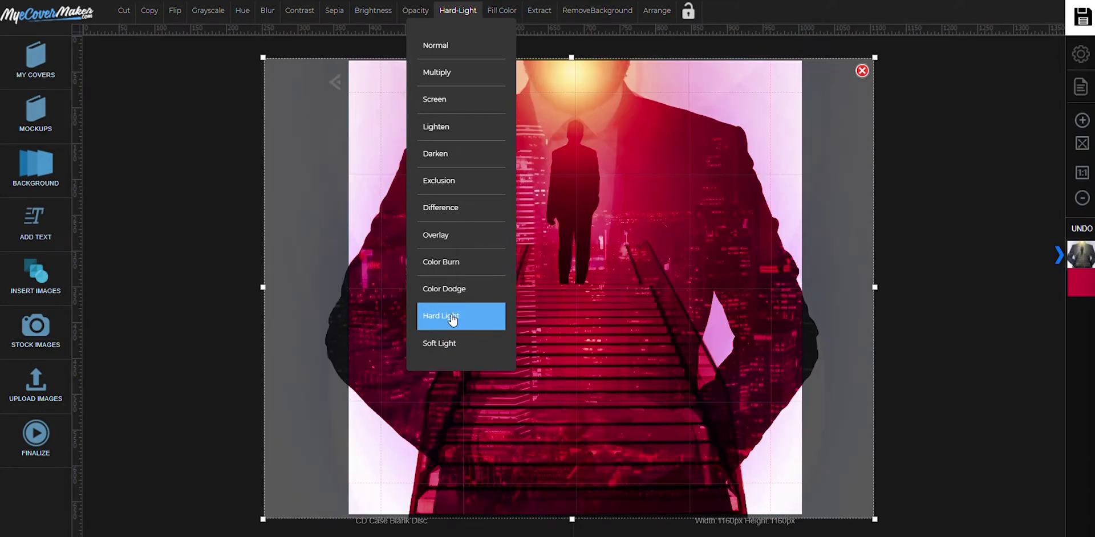
{"action": "left_click", "coordinate": [453, 318]}
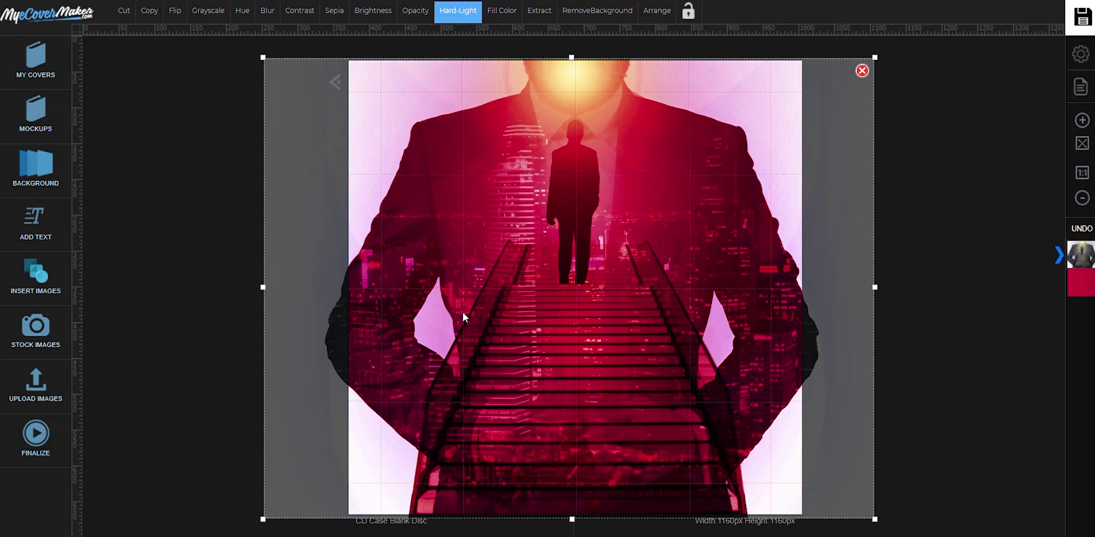
{"action": "left_click", "coordinate": [947, 261]}
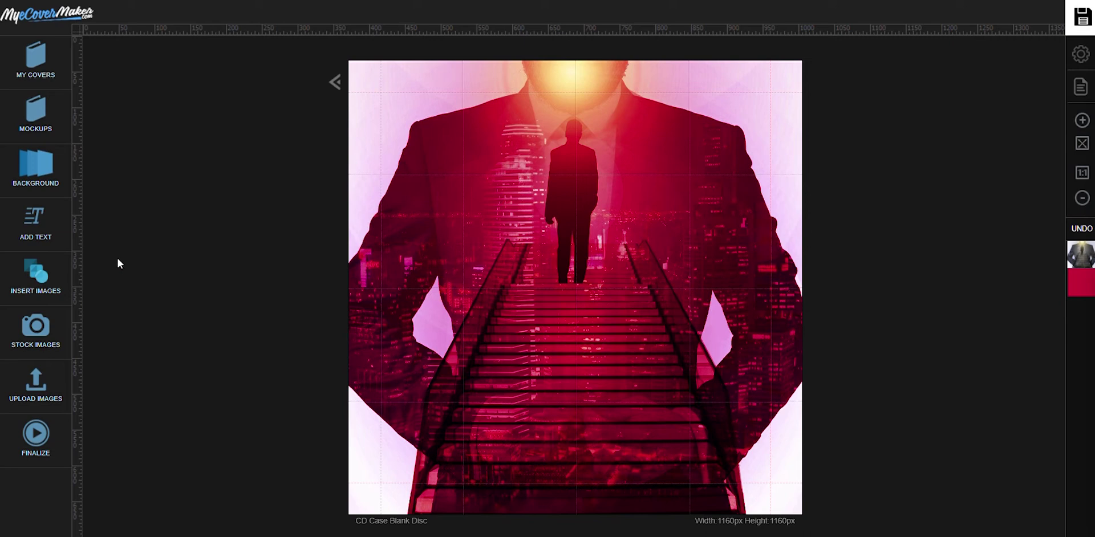
Add a heading reading 'IN THE DEPTHS OF CONCIOUSNESS' and widen its box to one line.
{"action": "left_click", "coordinate": [38, 240]}
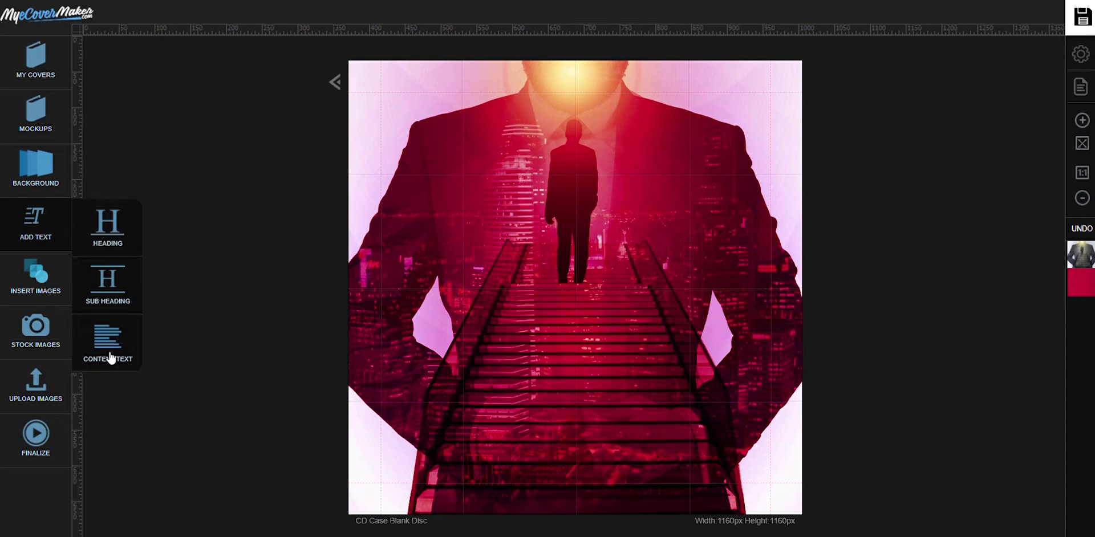
{"action": "left_click", "coordinate": [115, 234]}
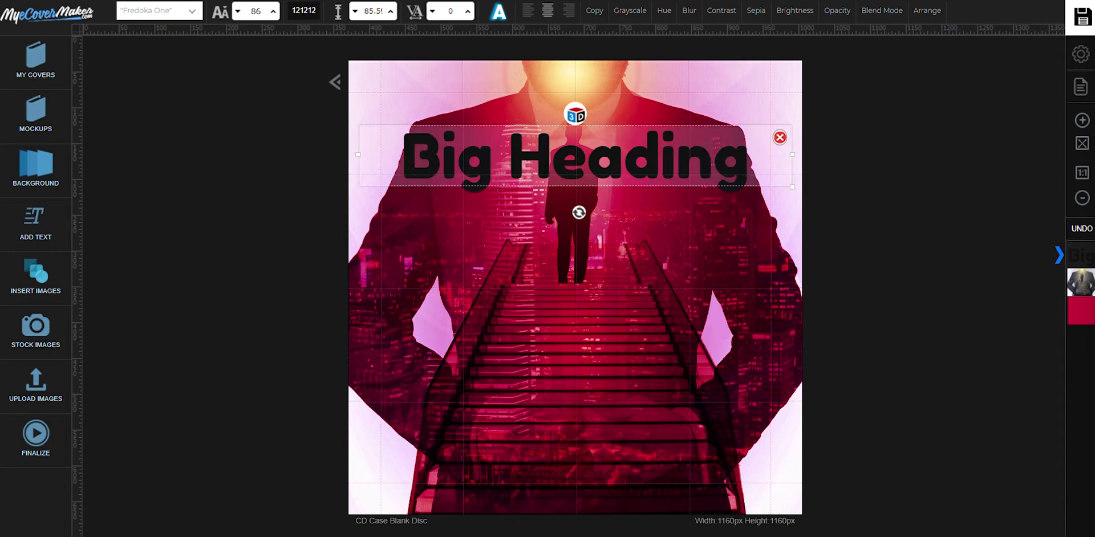
{"action": "double_click", "coordinate": [546, 169]}
{"action": "key", "text": "BackSpace"}
{"action": "type", "text": "IN THE DE"}
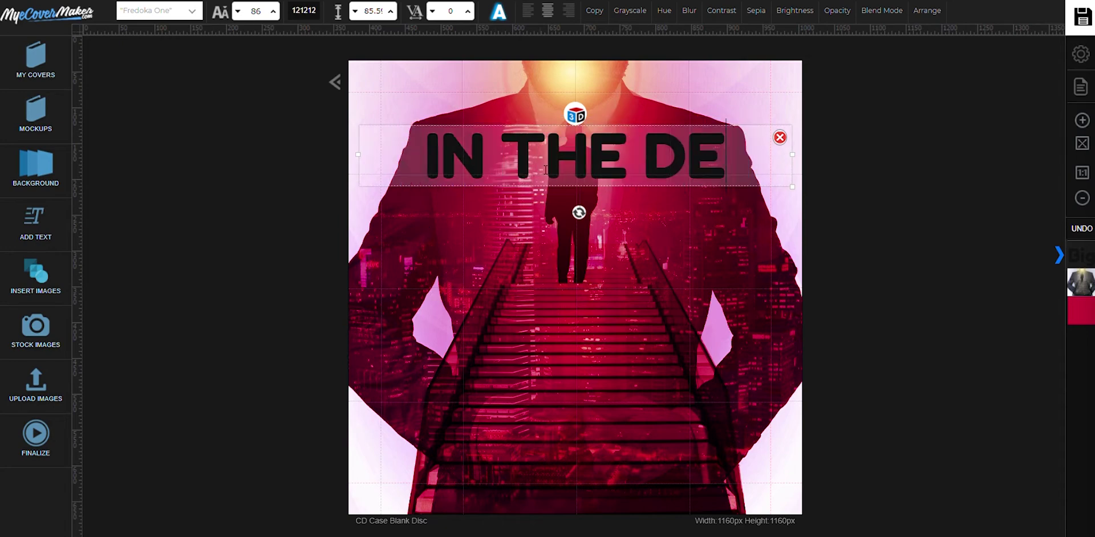
{"action": "type", "text": "PTHS OF CONCIOUSNESS"}
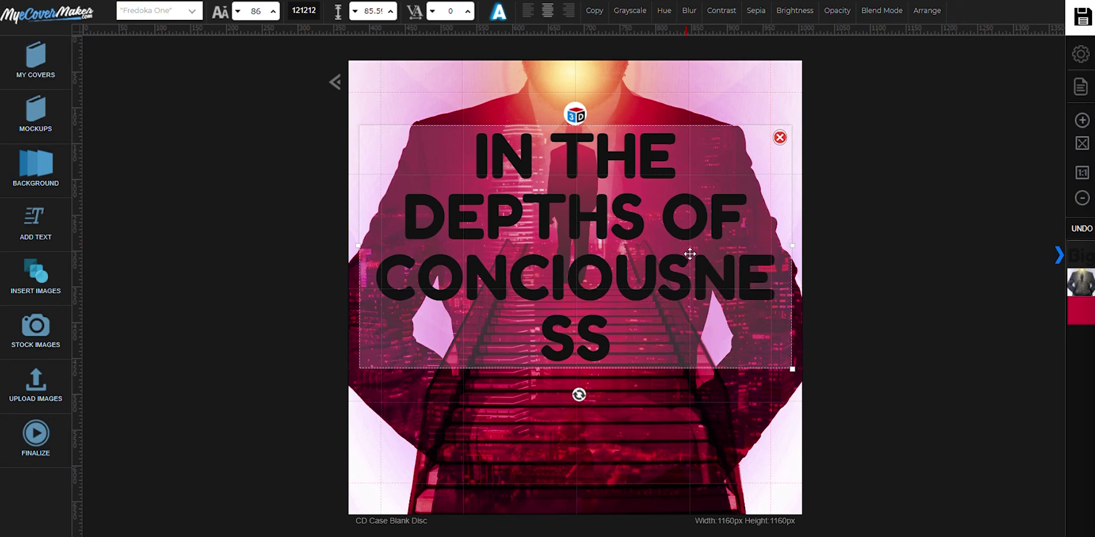
{"action": "mouse_move", "coordinate": [792, 371]}
{"action": "left_mouse_down"}
{"action": "mouse_move", "coordinate": [692, 291]}
{"action": "mouse_move", "coordinate": [816, 150]}
{"action": "left_mouse_up"}
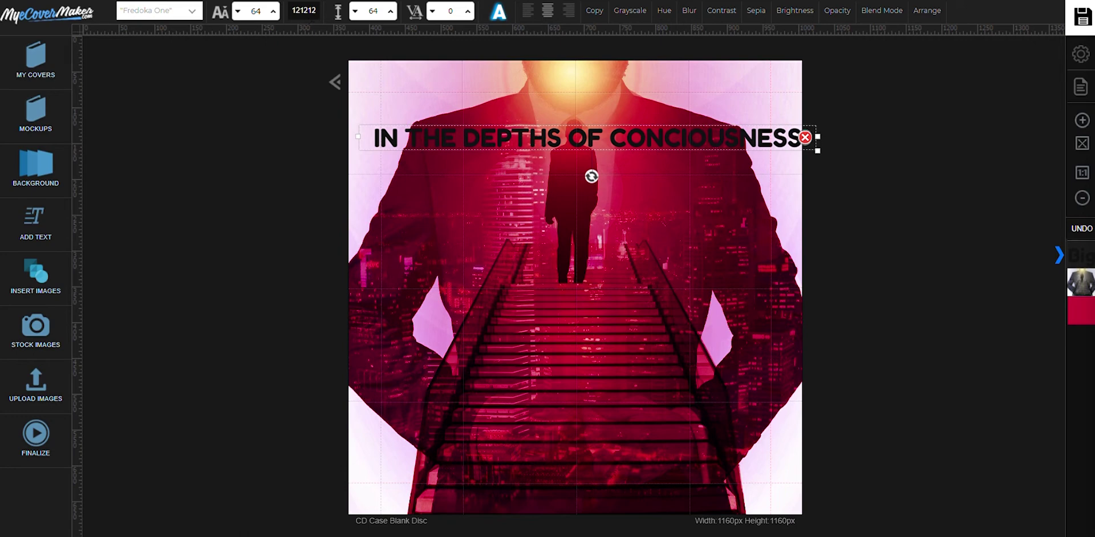
Make the title white (FFFFFF) and set it in the Vollkorn serif font.
{"action": "left_click", "coordinate": [306, 10]}
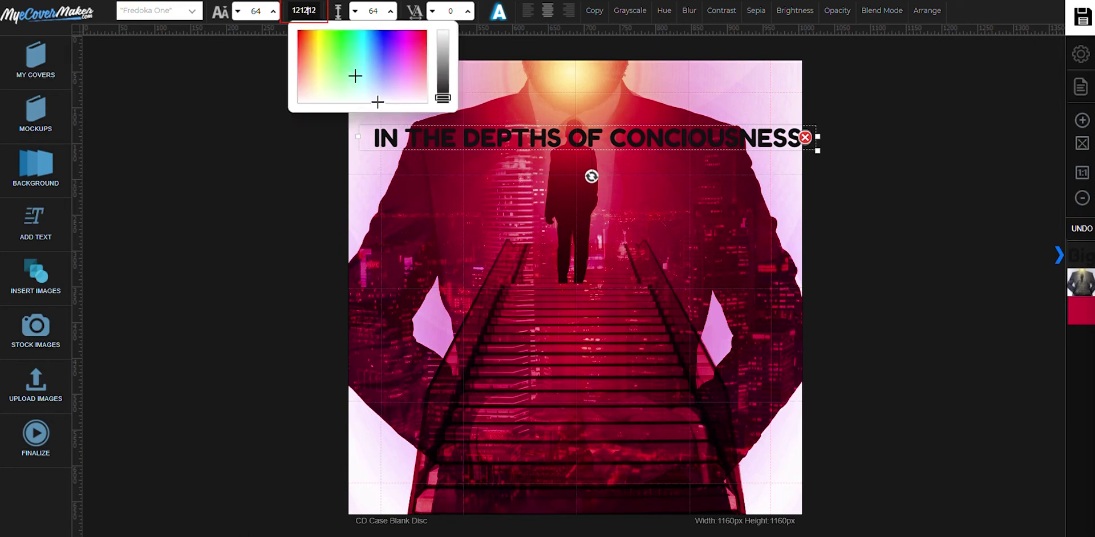
{"action": "left_click_drag", "start_coordinate": [443, 98], "coordinate": [465, 6]}
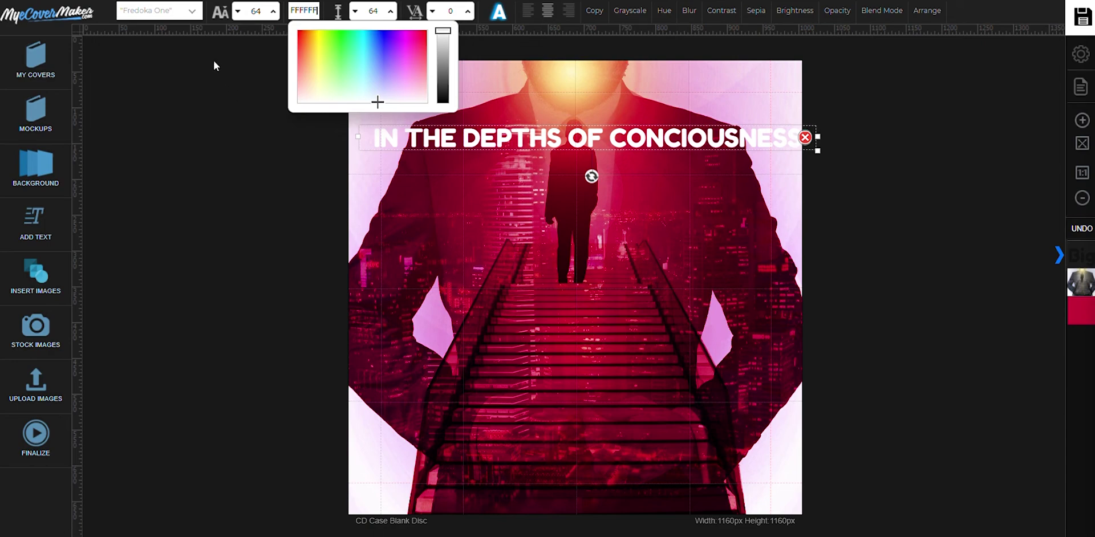
{"action": "left_click", "coordinate": [171, 10]}
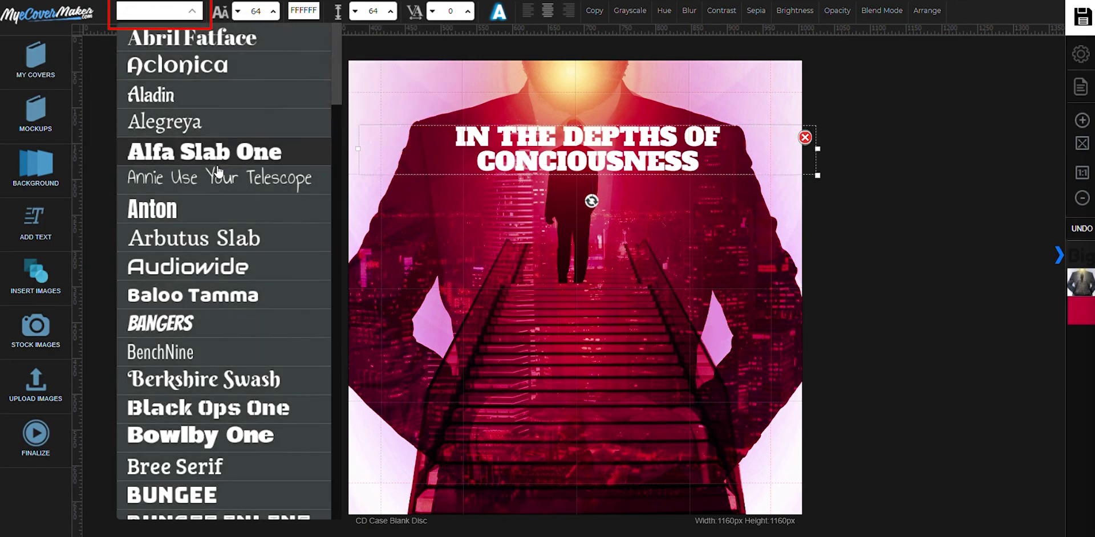
{"action": "scroll", "coordinate": [217, 171], "scroll_direction": "down", "scroll_amount": 20}
{"action": "scroll", "coordinate": [325, 422], "scroll_direction": "down", "scroll_amount": 8}
{"action": "left_click", "coordinate": [203, 479]}
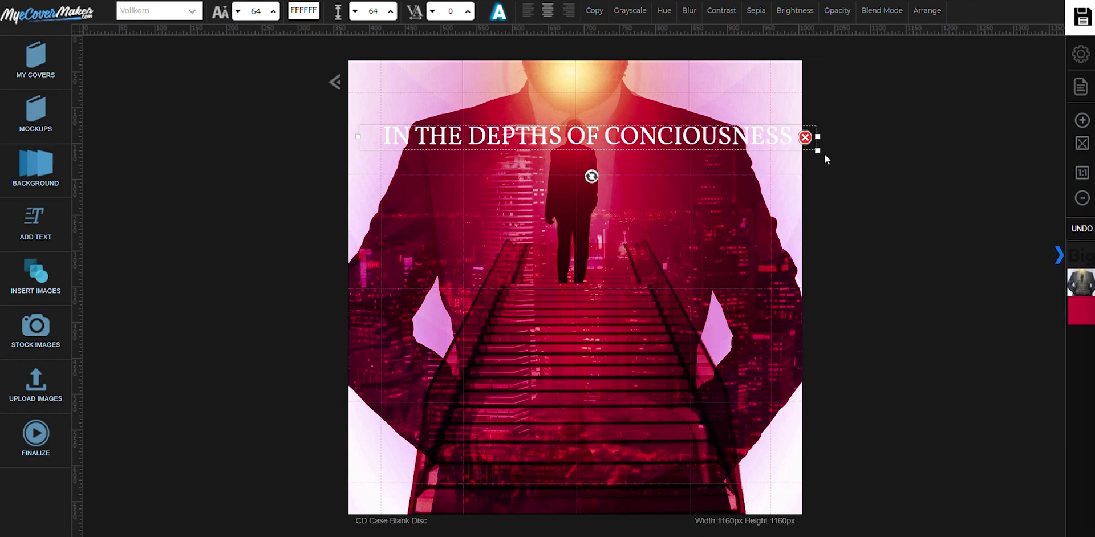
Shrink the title and centre it across the middle of the cover.
{"action": "left_click_drag", "start_coordinate": [819, 154], "coordinate": [722, 147]}
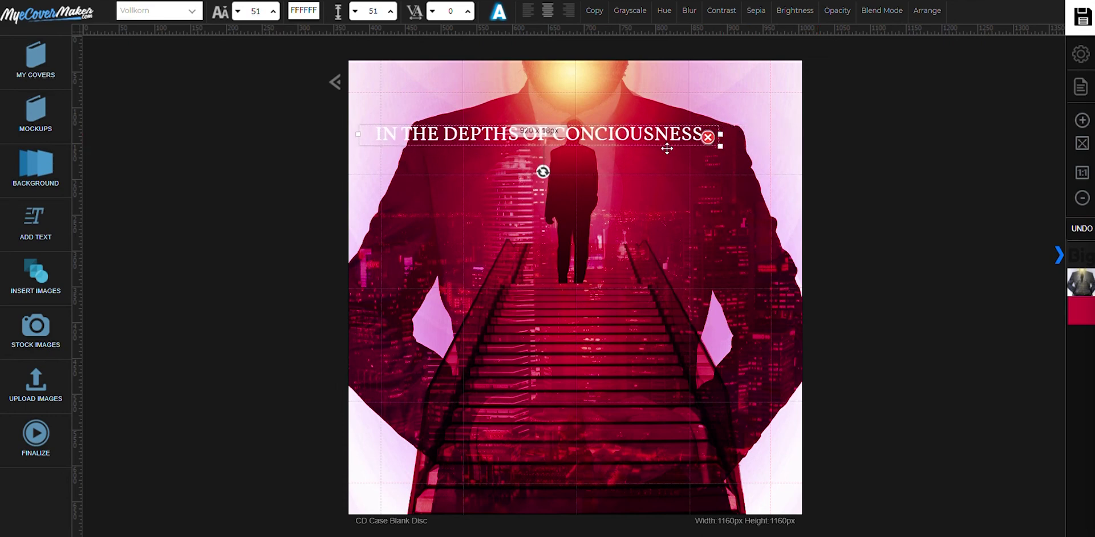
{"action": "double_click", "coordinate": [540, 144]}
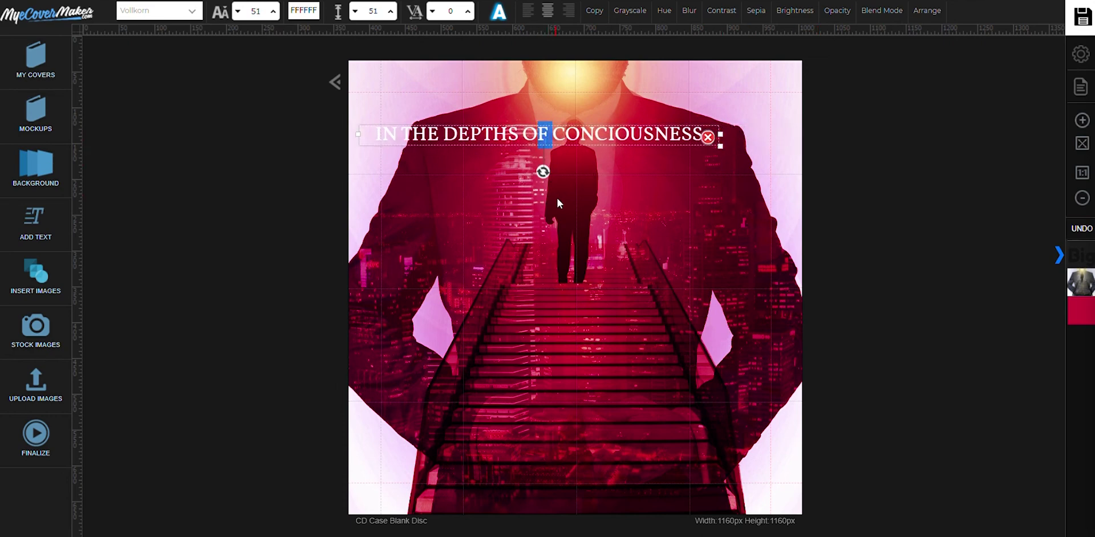
{"action": "left_click", "coordinate": [843, 181]}
{"action": "mouse_move", "coordinate": [521, 134]}
{"action": "left_mouse_down"}
{"action": "mouse_move", "coordinate": [563, 276]}
{"action": "mouse_move", "coordinate": [553, 274]}
{"action": "left_mouse_up"}
{"action": "left_click", "coordinate": [918, 225]}
{"action": "left_click", "coordinate": [920, 217]}
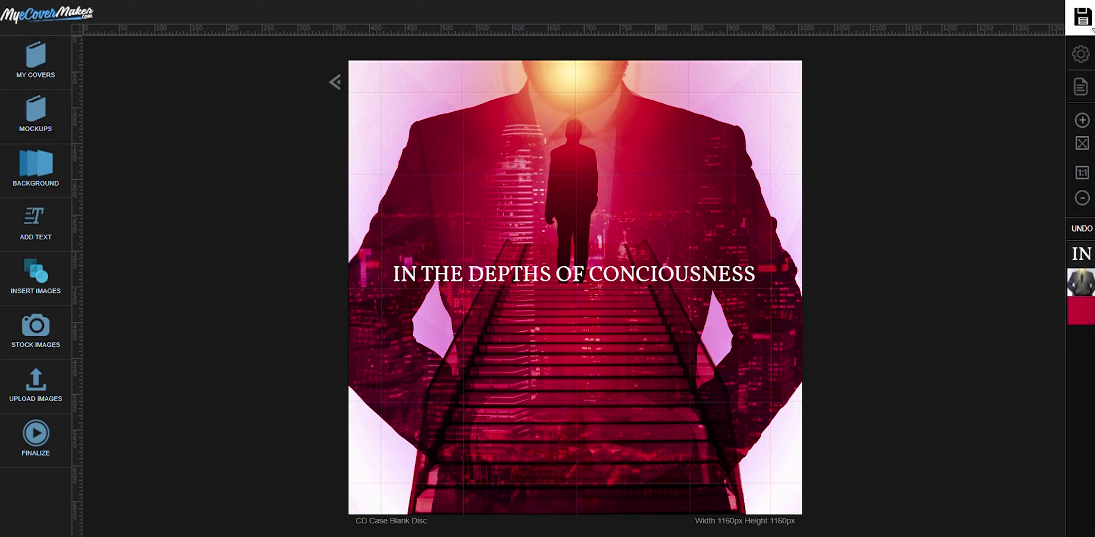
Render a 3D CD case mockup from the download panel.
{"action": "left_click", "coordinate": [1082, 17]}
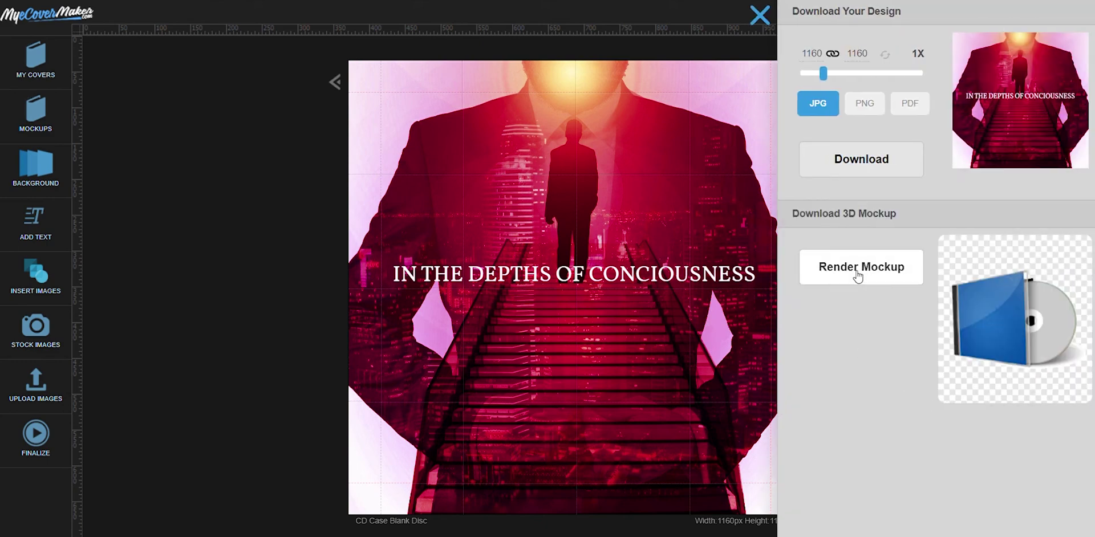
{"action": "left_click", "coordinate": [857, 273]}
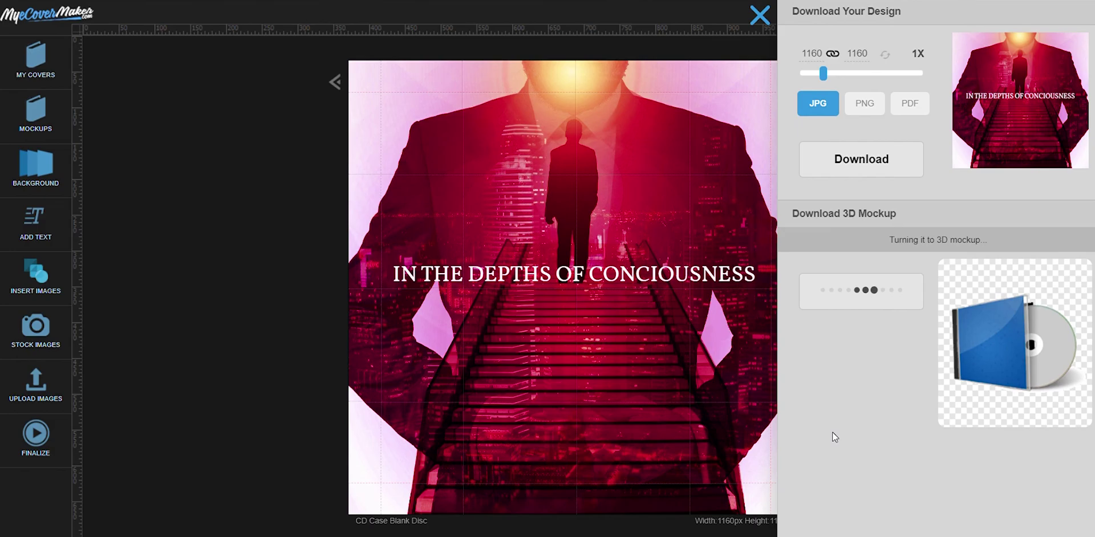